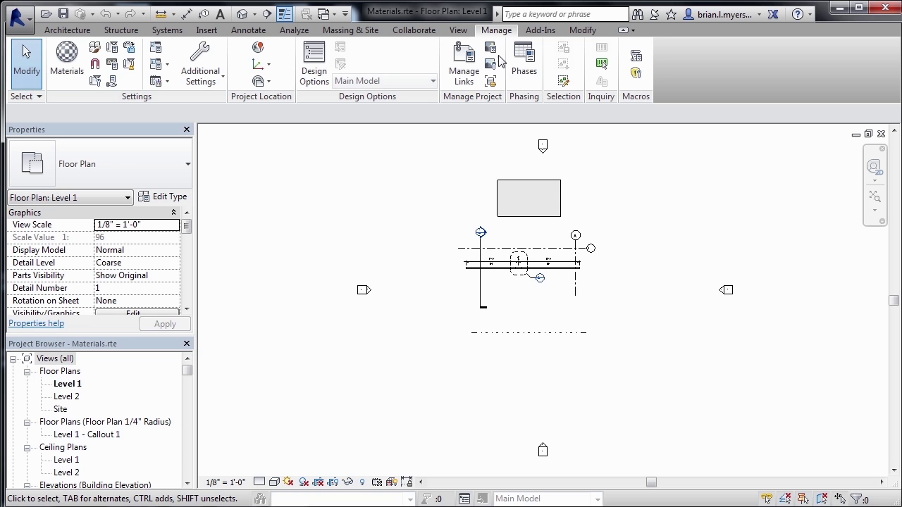
- Open the Material Browser to Acoustic Ceiling Tile 24 x 24's Identity details and focus the Manufacturer field
click(64, 72)
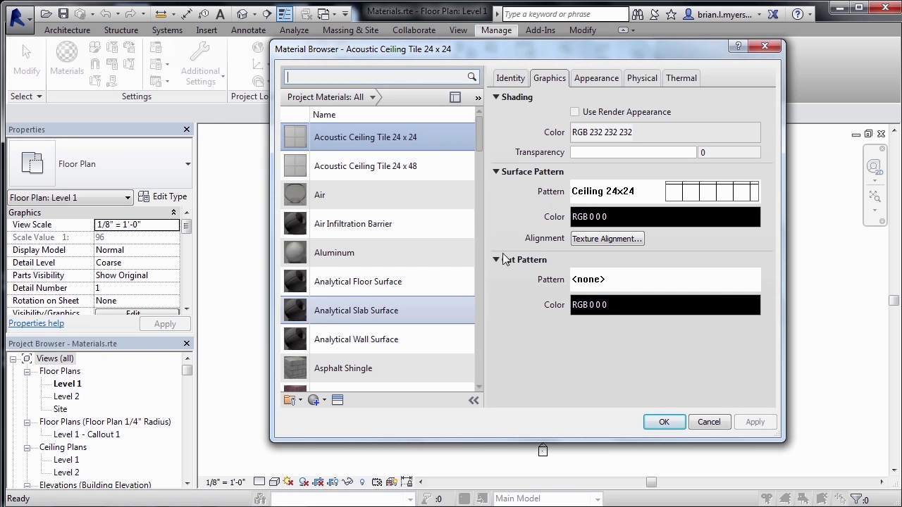
click(517, 79)
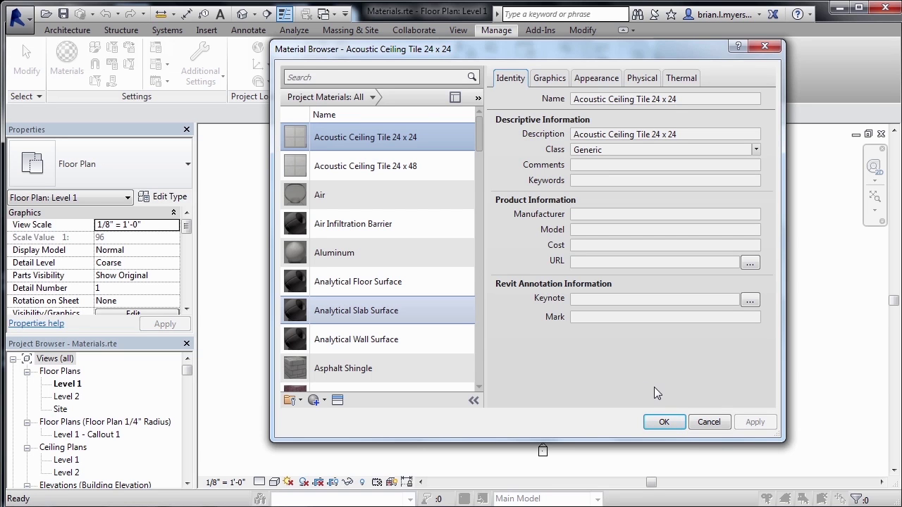
click(594, 215)
- Select Brick, Common and view its graphics: RGB 170 98 104 shading, Brick surface, Diagonal up cut
click(478, 388)
click(479, 388)
click(479, 388)
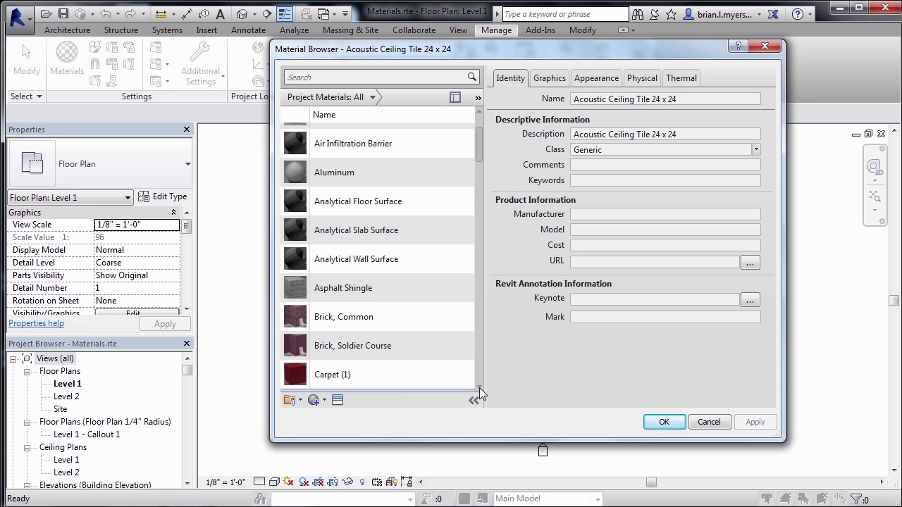
click(478, 388)
click(407, 288)
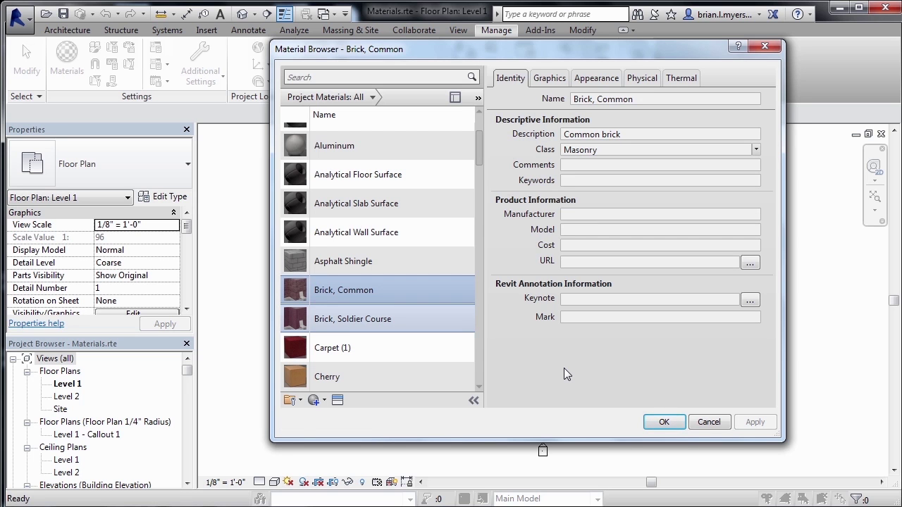
click(551, 78)
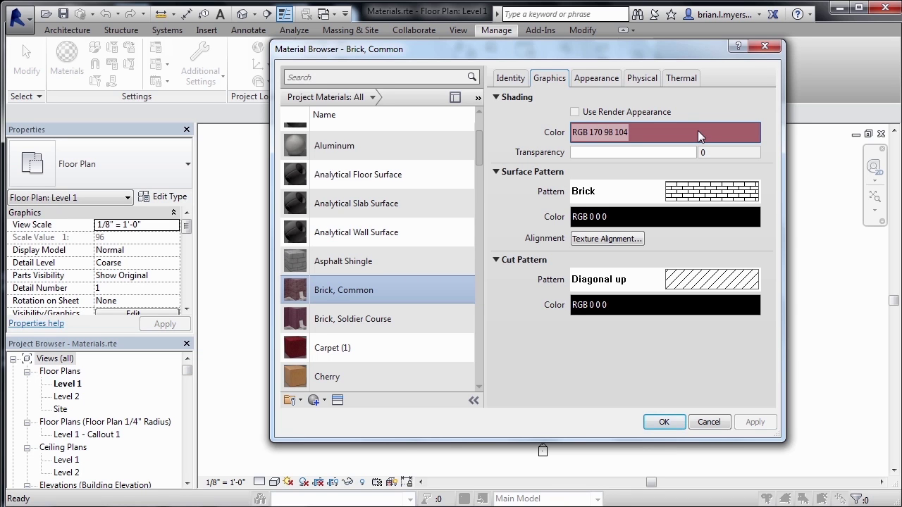
click(662, 139)
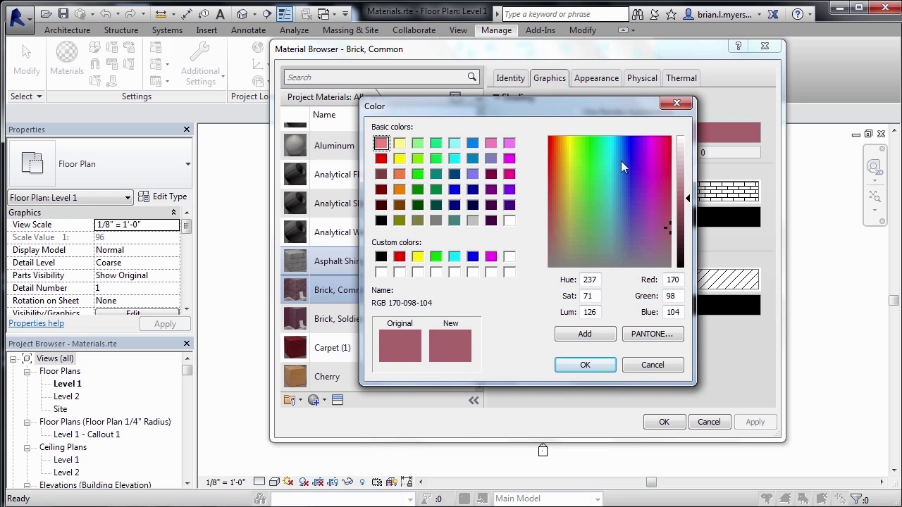
click(585, 365)
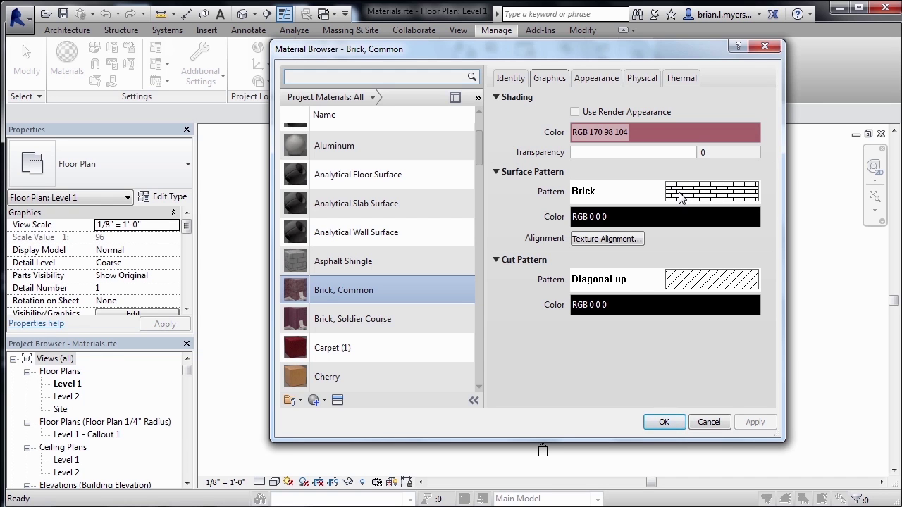
click(402, 320)
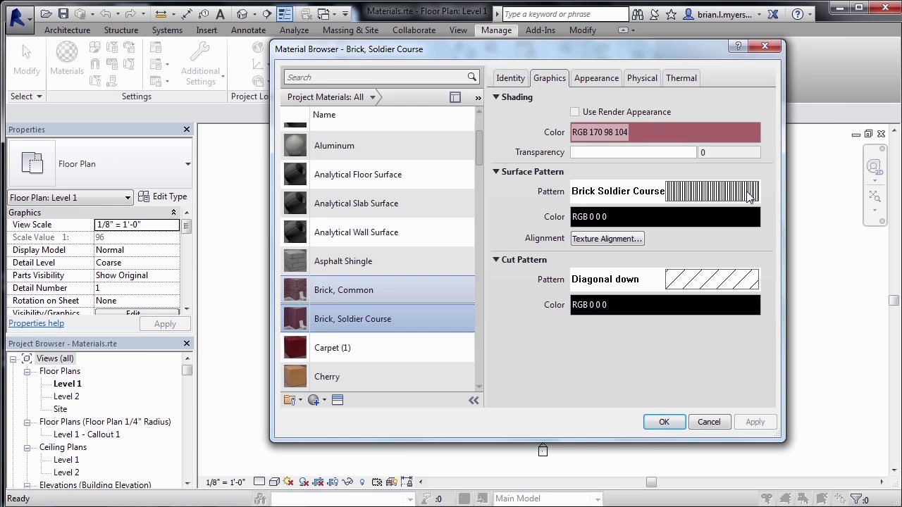
click(404, 286)
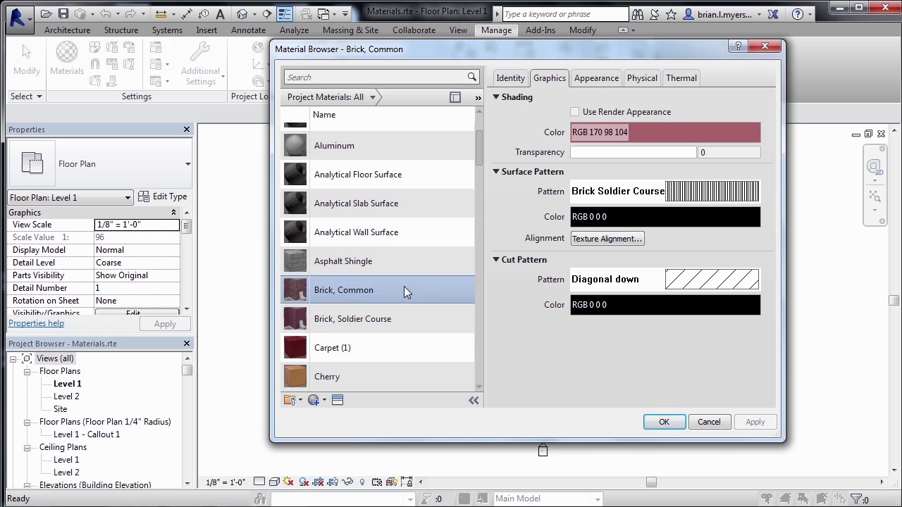
click(357, 319)
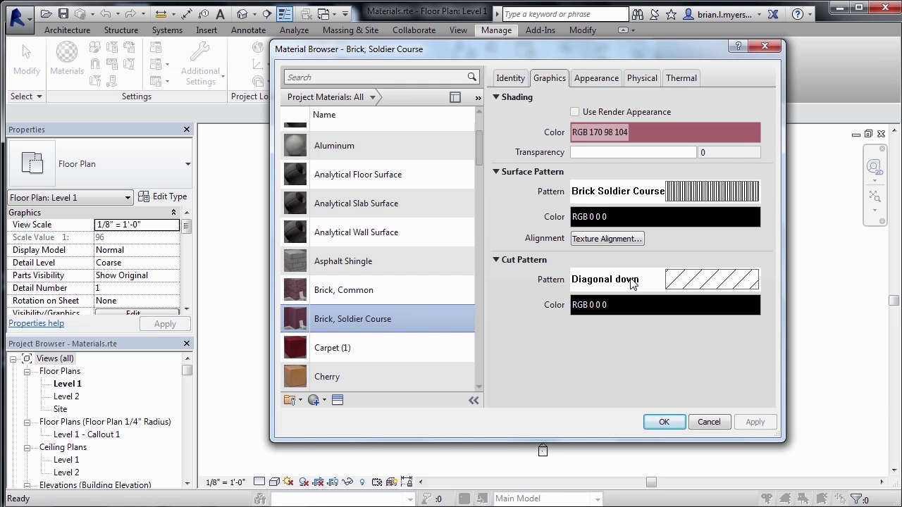
click(410, 301)
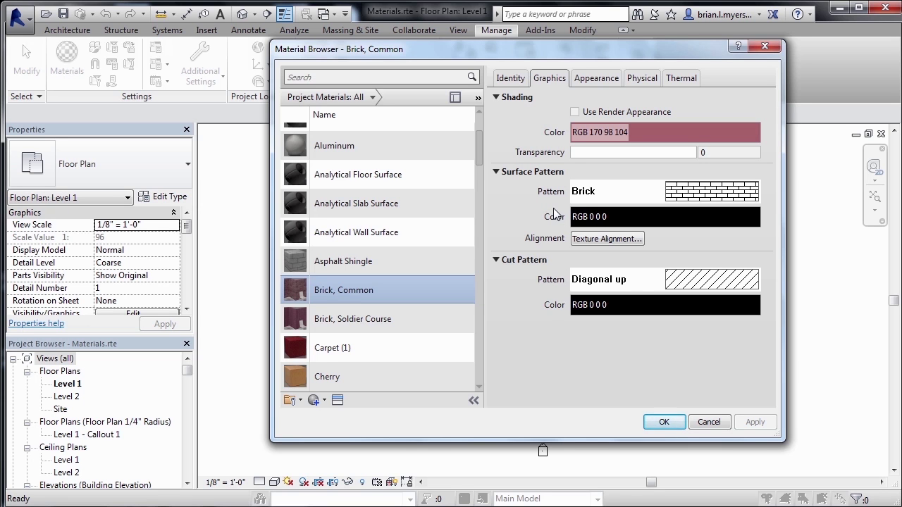
- View the Non-Uniform Running - Burgundy appearance with Information expanded, keeping the Masonry type
click(596, 79)
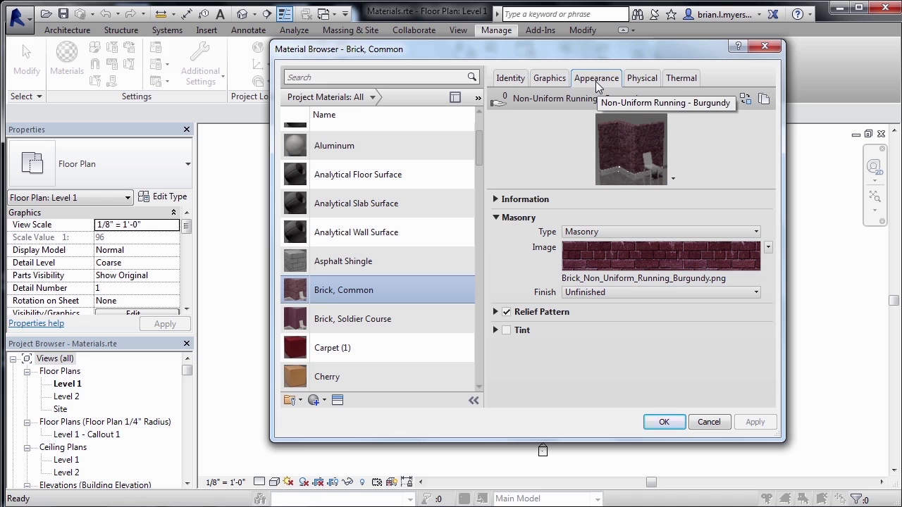
click(496, 199)
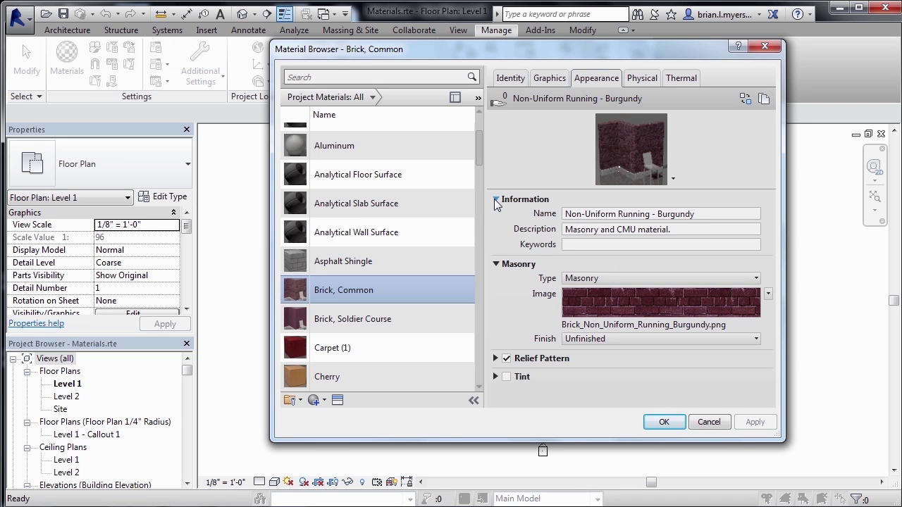
click(634, 231)
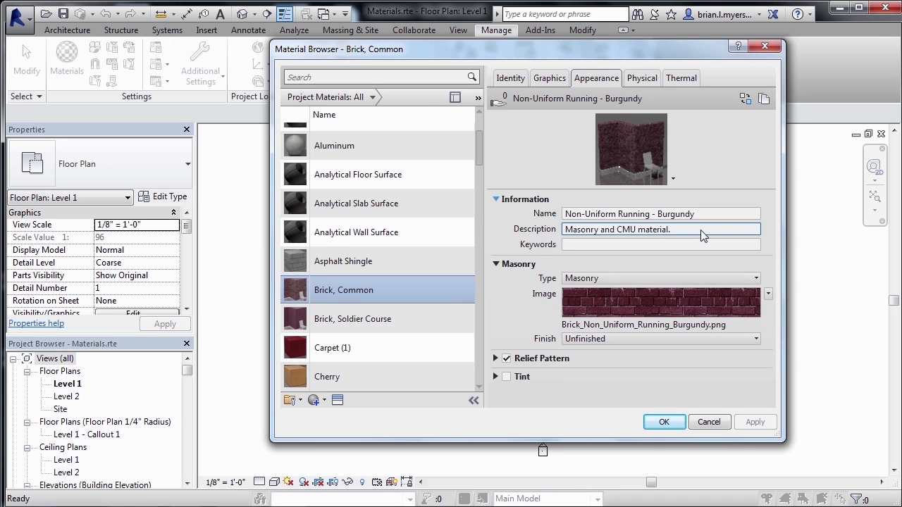
click(558, 262)
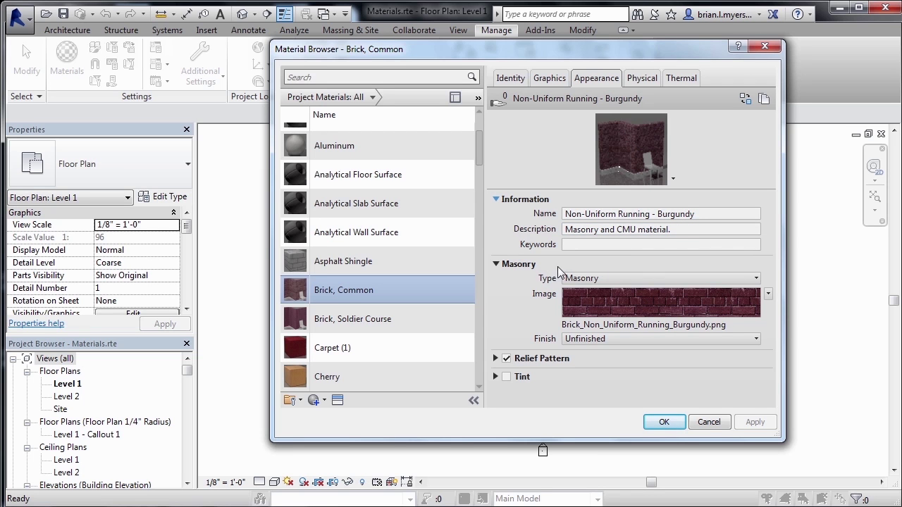
click(755, 278)
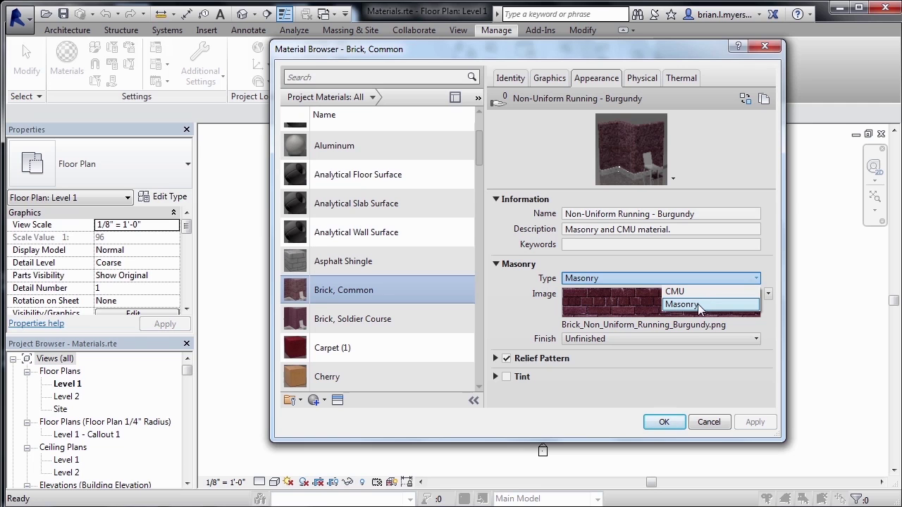
click(696, 253)
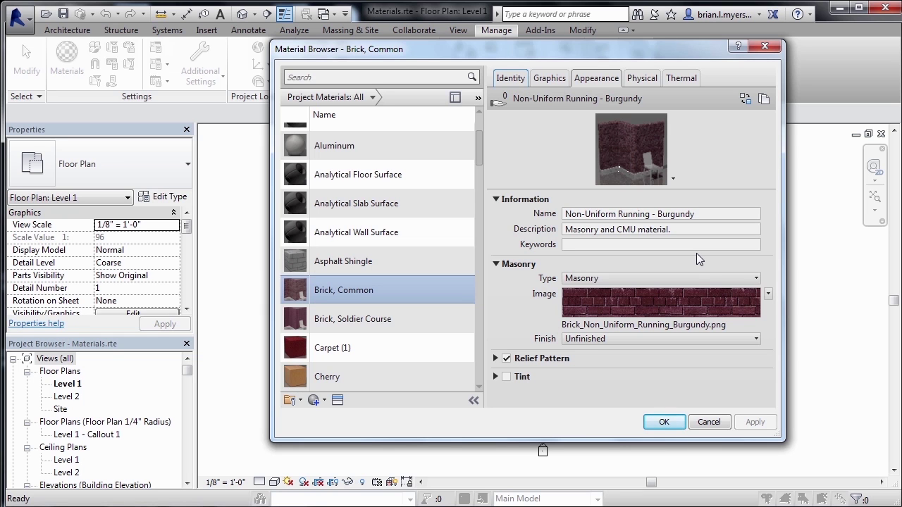
- Bring up Select File for the masonry image and browse the Mats texture folder
click(672, 324)
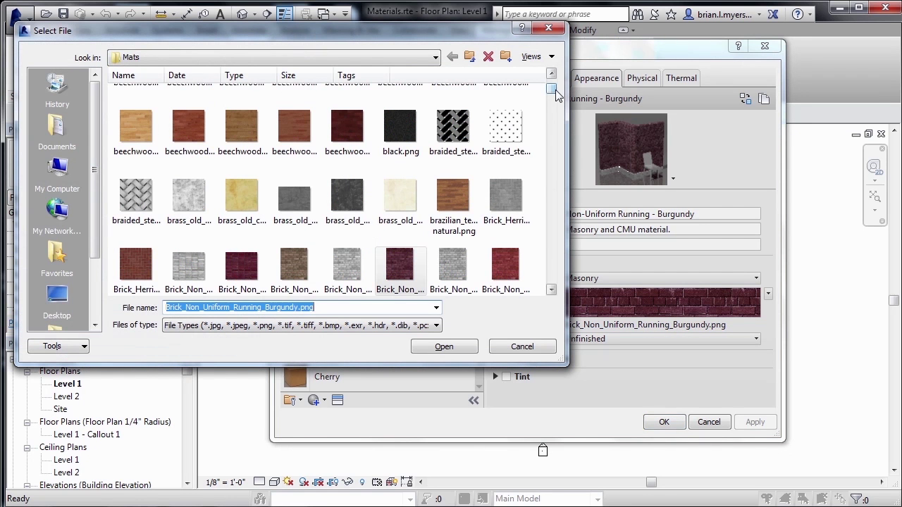
drag(555, 90, 553, 144)
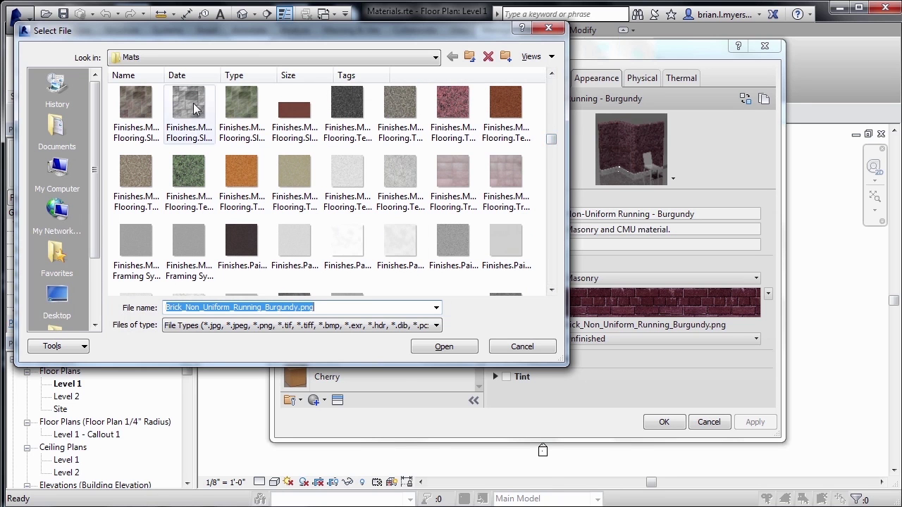
mouse_move(194, 108)
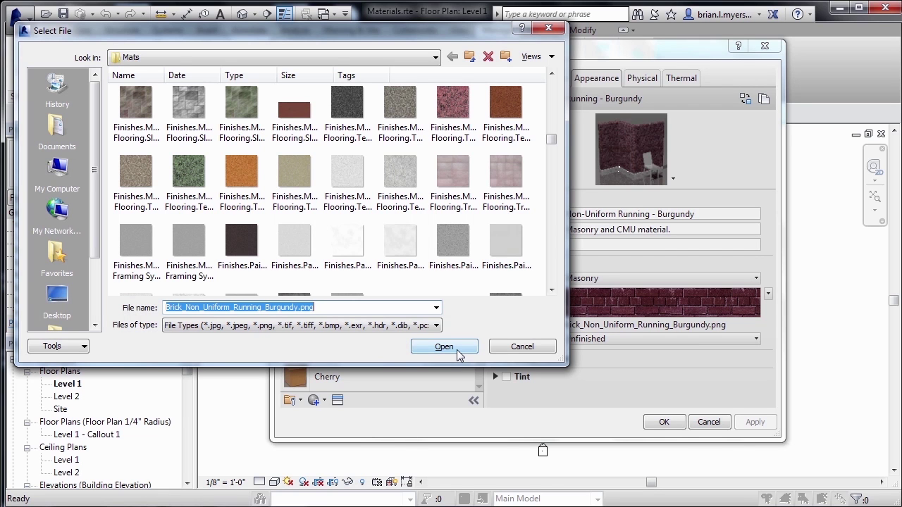
- Cancel the image choice and expand Relief Pattern, showing Brick_Non_Uniform_Running_bump.png at amount 0.15
click(546, 346)
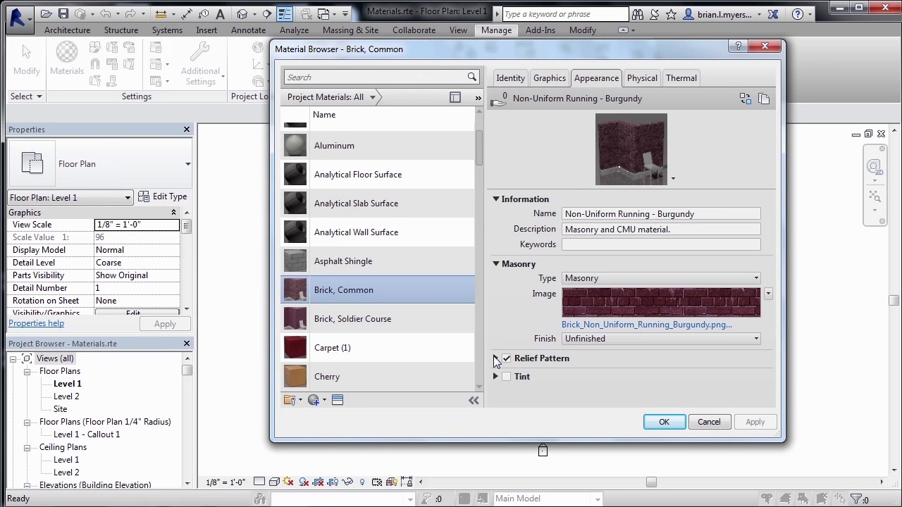
click(495, 358)
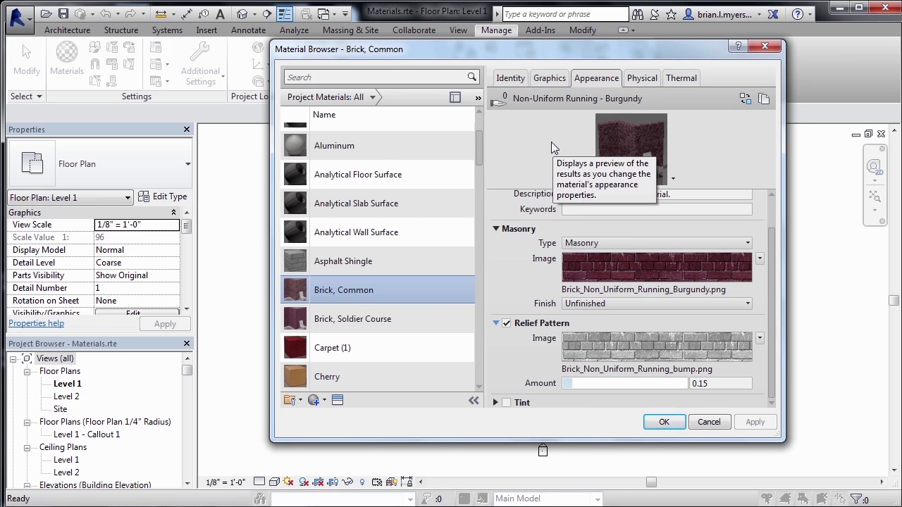
- Check the Brick - Common physical asset, then view the Brick - Mediumweight thermal properties
click(643, 79)
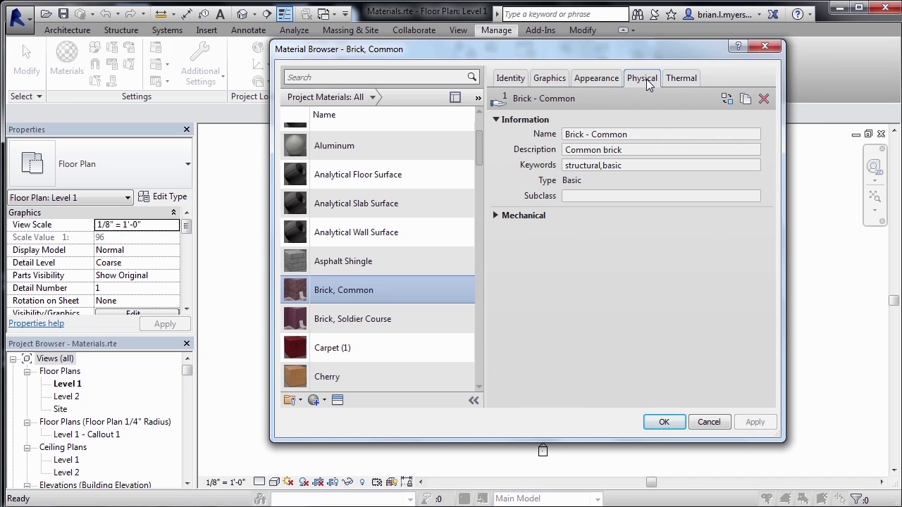
click(687, 79)
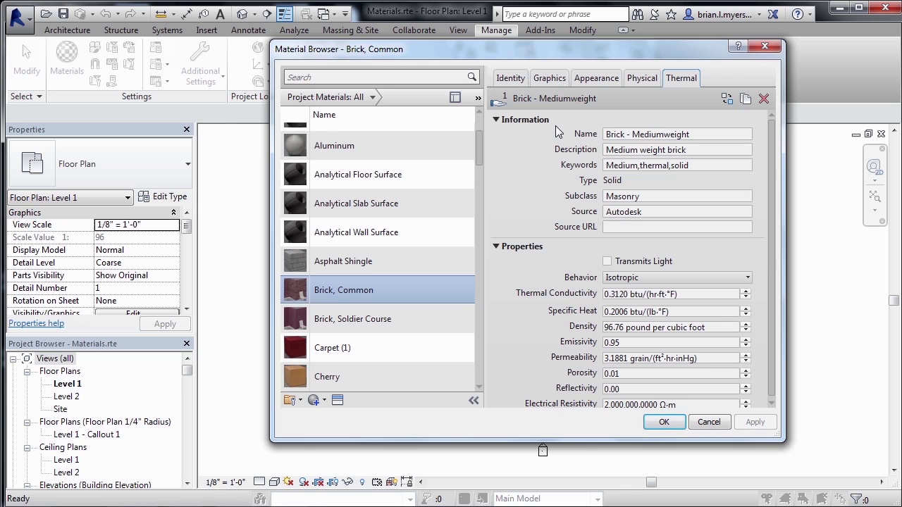
- Revisit Brick, Common's Identity and Appearance details, ending on its Graphics settings
click(513, 80)
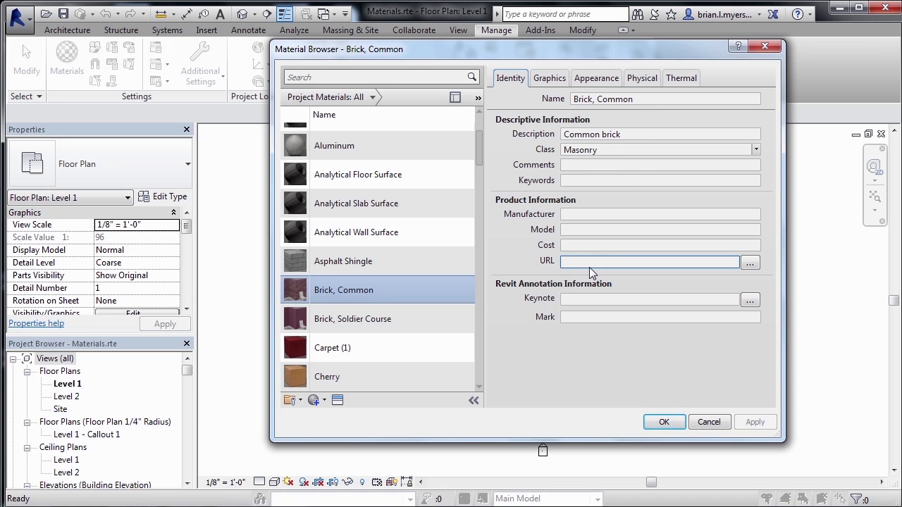
click(594, 79)
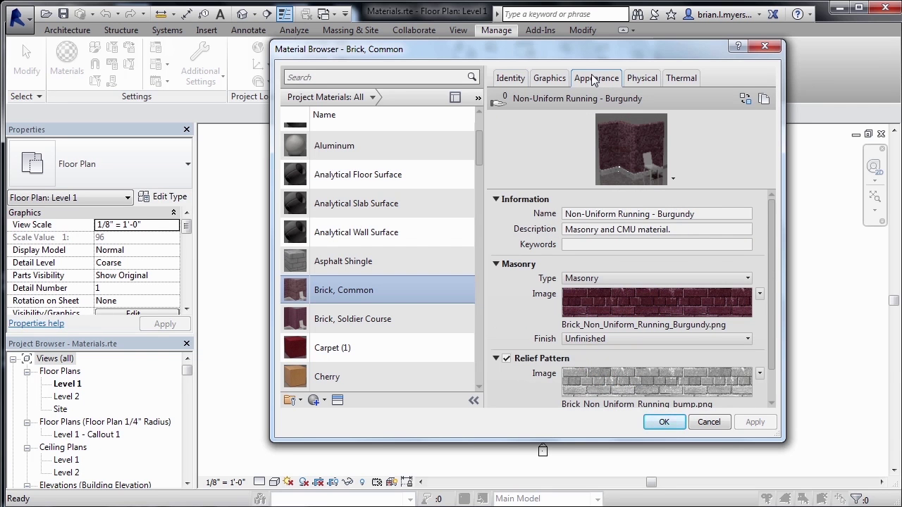
click(541, 80)
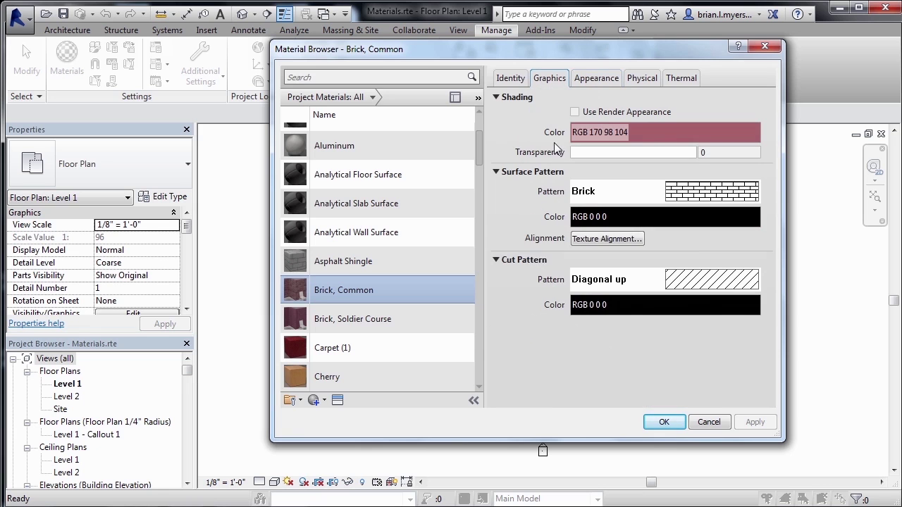